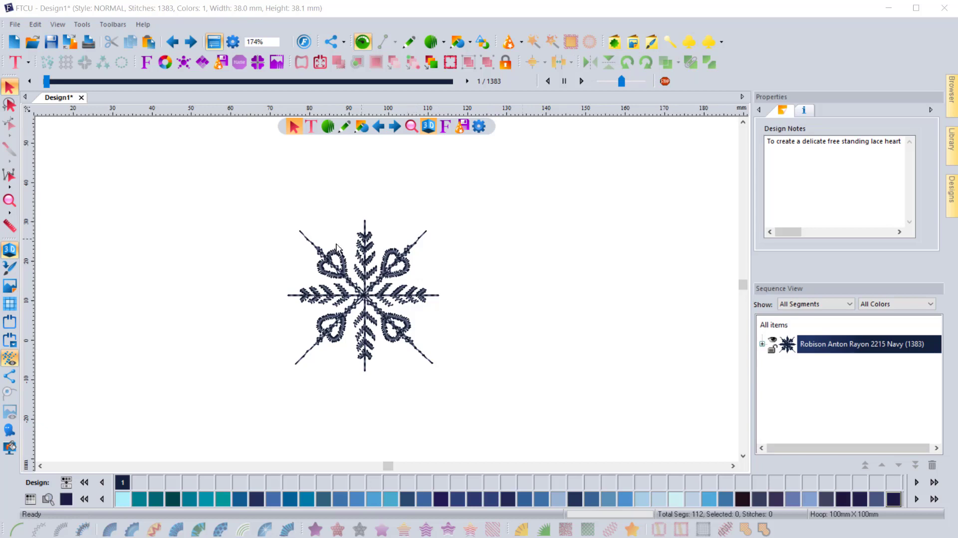
Create a nap blocker for the whole snowflake with a 2.50 mm offset from the outlines and a finishing run.
{"action": "left_click_drag", "start_coordinate": [256, 203], "coordinate": [477, 394]}
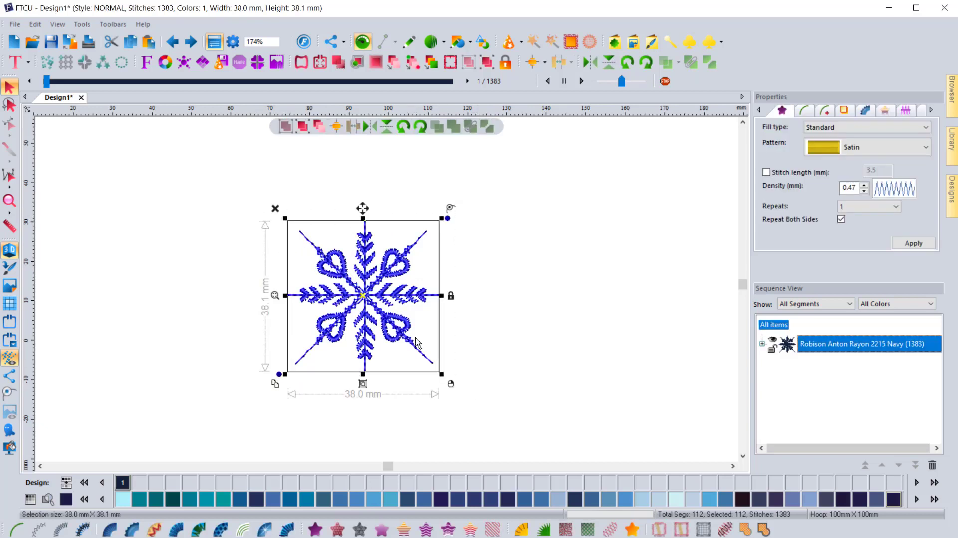
{"action": "left_click", "coordinate": [572, 44]}
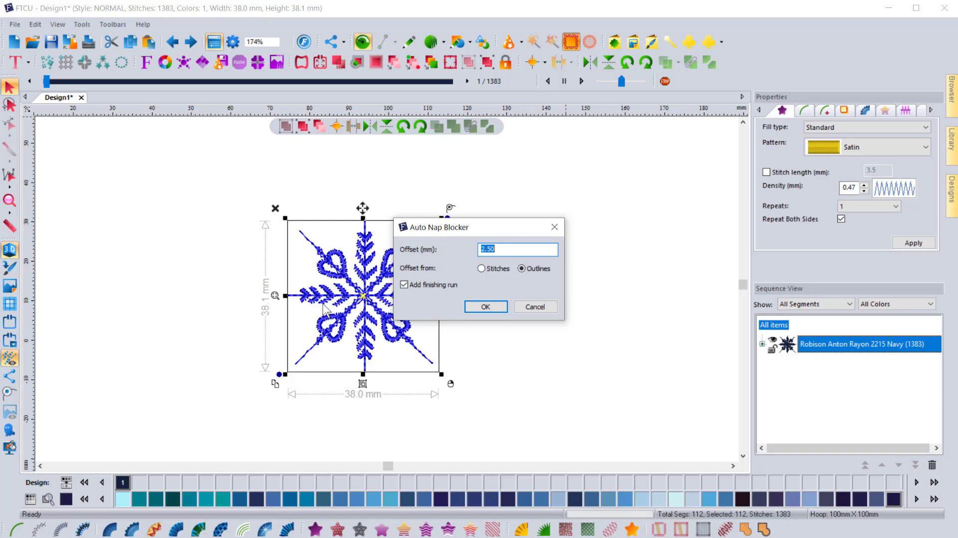
{"action": "left_click", "coordinate": [481, 268]}
{"action": "left_click", "coordinate": [522, 269]}
{"action": "left_click", "coordinate": [486, 307]}
{"action": "left_click", "coordinate": [519, 315]}
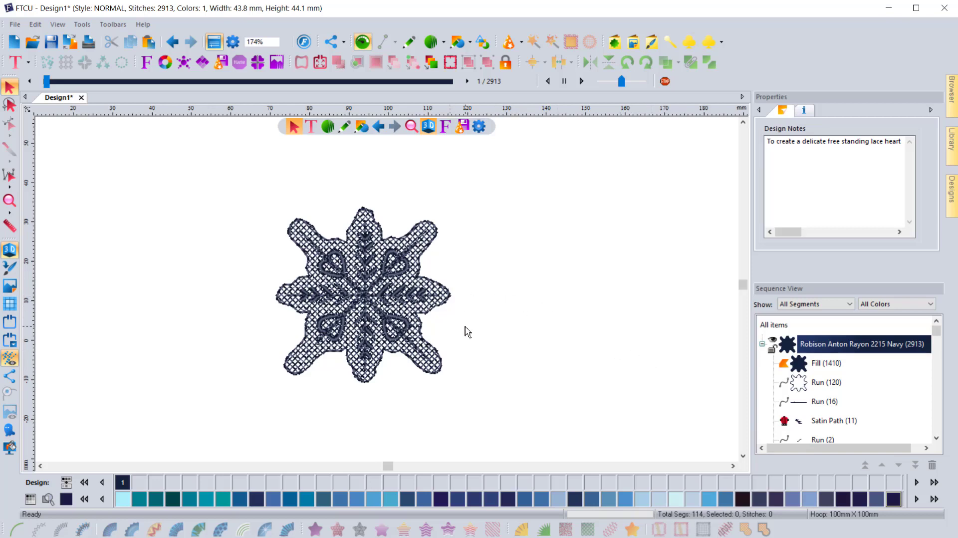
Inspect the nap blocker's fill and outline run in the sequence, and delete both segments.
{"action": "left_click", "coordinate": [798, 364]}
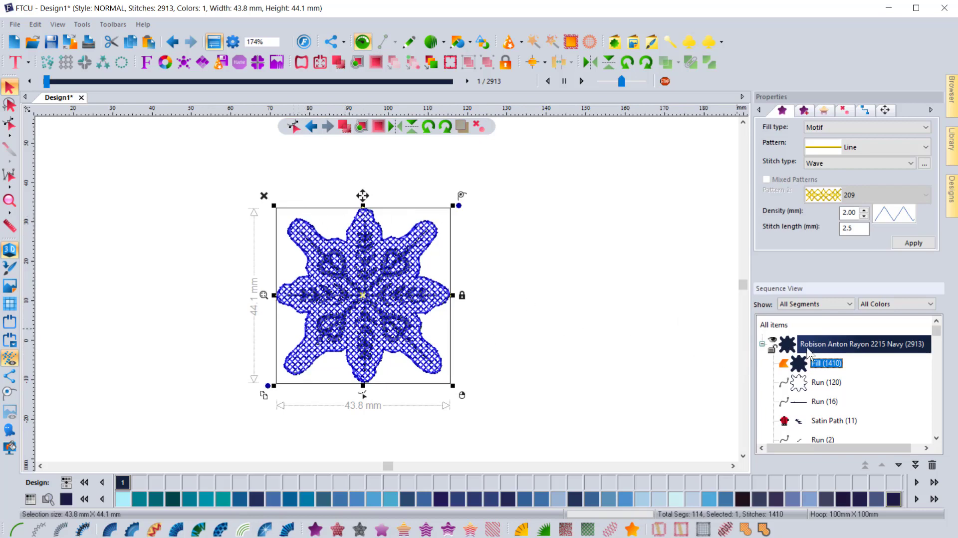
{"action": "left_click", "coordinate": [821, 382]}
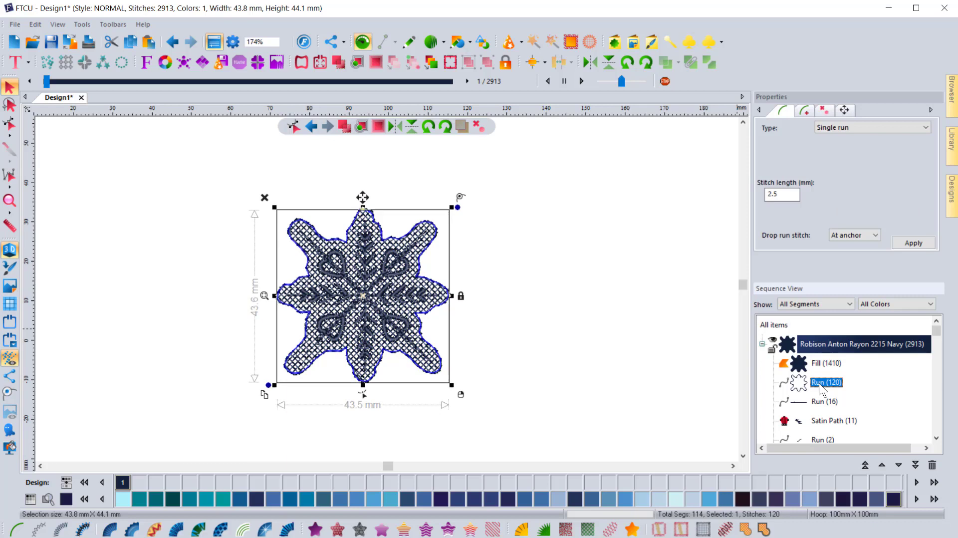
{"action": "left_click", "coordinate": [806, 364]}
{"action": "left_click", "coordinate": [803, 385], "text": "ctrl"}
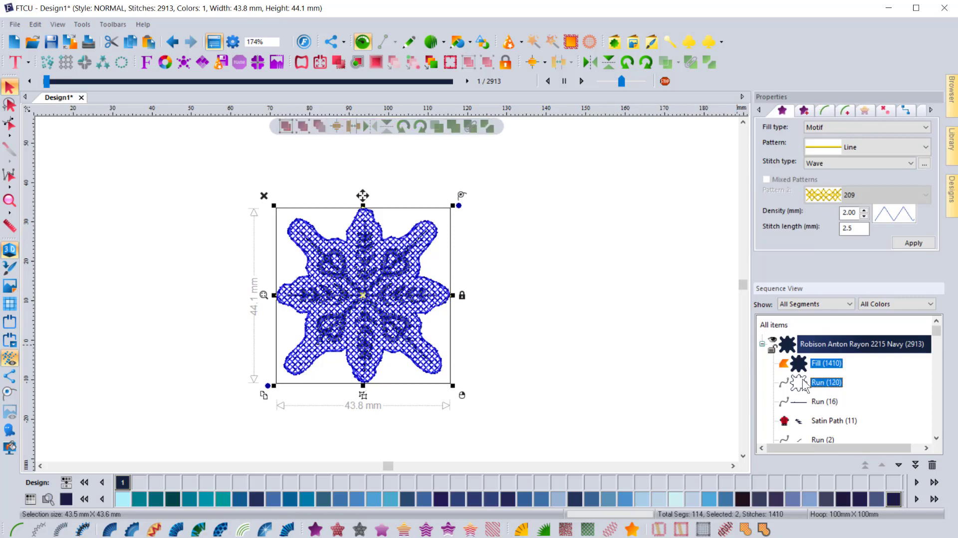
{"action": "left_click", "coordinate": [265, 197]}
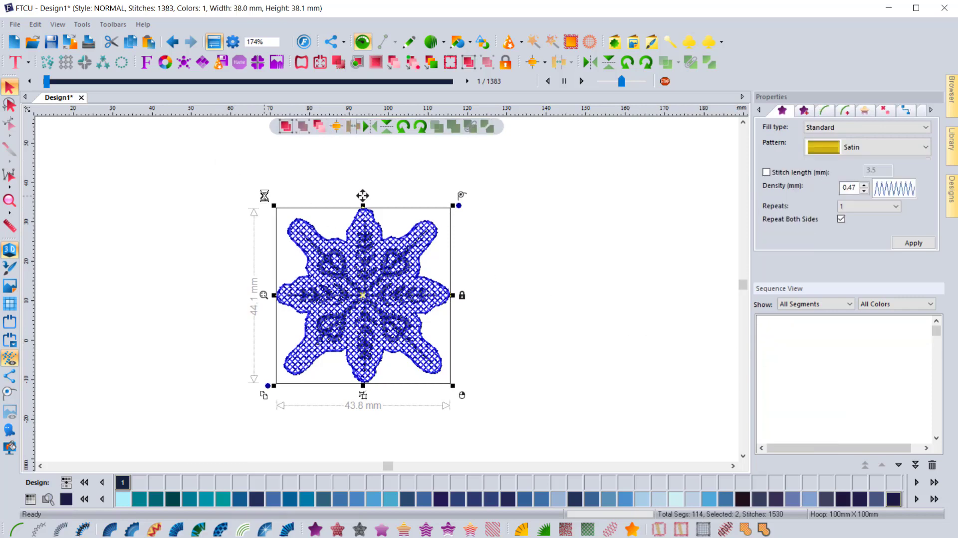
{"action": "left_click", "coordinate": [212, 221]}
Create a nap blocker for the whole snowflake without a finishing run, and undo it.
{"action": "left_click_drag", "start_coordinate": [244, 180], "coordinate": [519, 411]}
{"action": "left_click", "coordinate": [572, 43]}
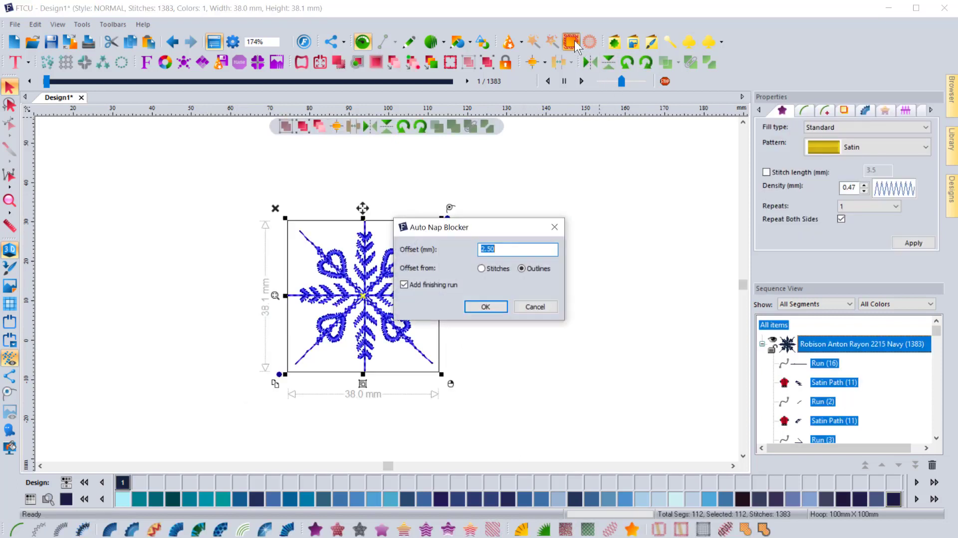
{"action": "left_click", "coordinate": [405, 285]}
{"action": "left_click", "coordinate": [487, 306]}
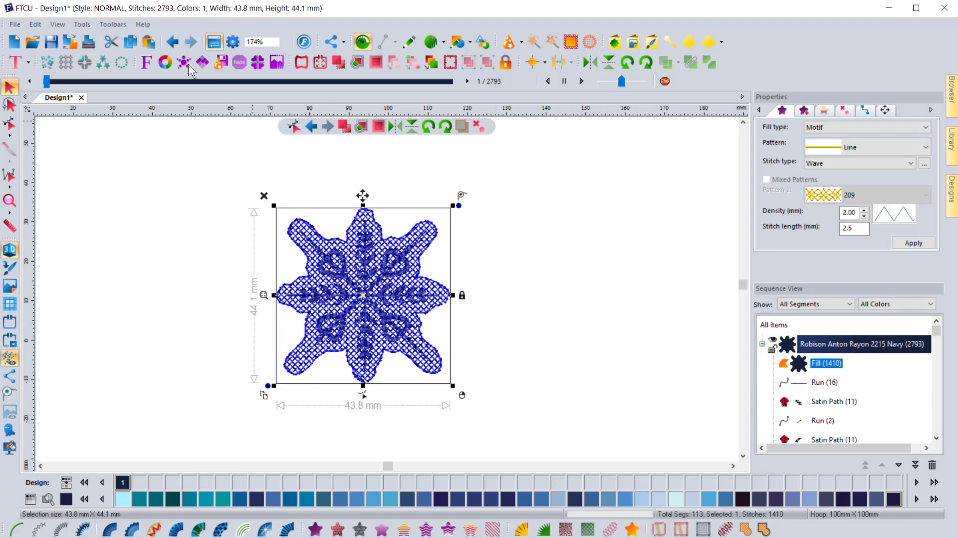
{"action": "left_click", "coordinate": [172, 41]}
Create a nap blocker for the whole snowflake with a 3.5 mm offset from the outlines, and undo it.
{"action": "left_click_drag", "start_coordinate": [230, 211], "coordinate": [511, 407]}
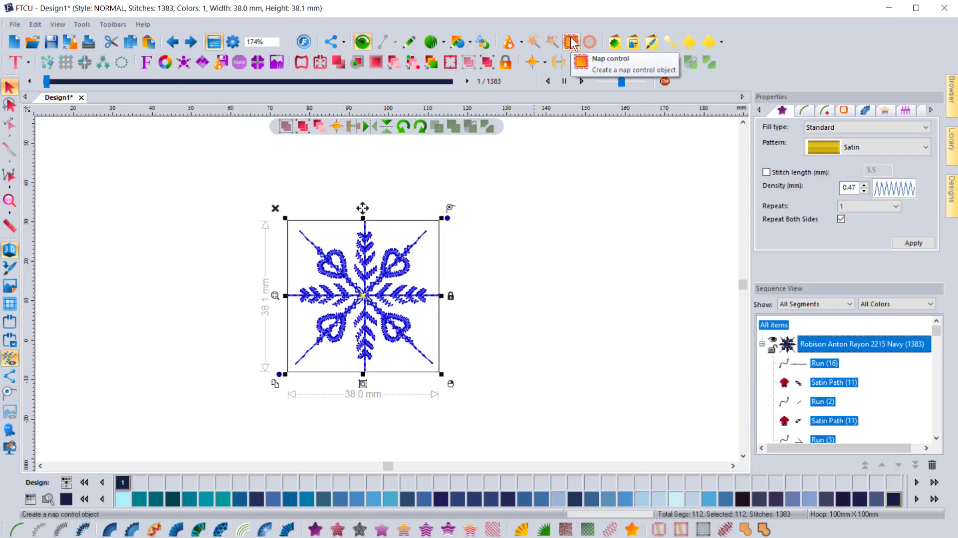
{"action": "left_click", "coordinate": [571, 42]}
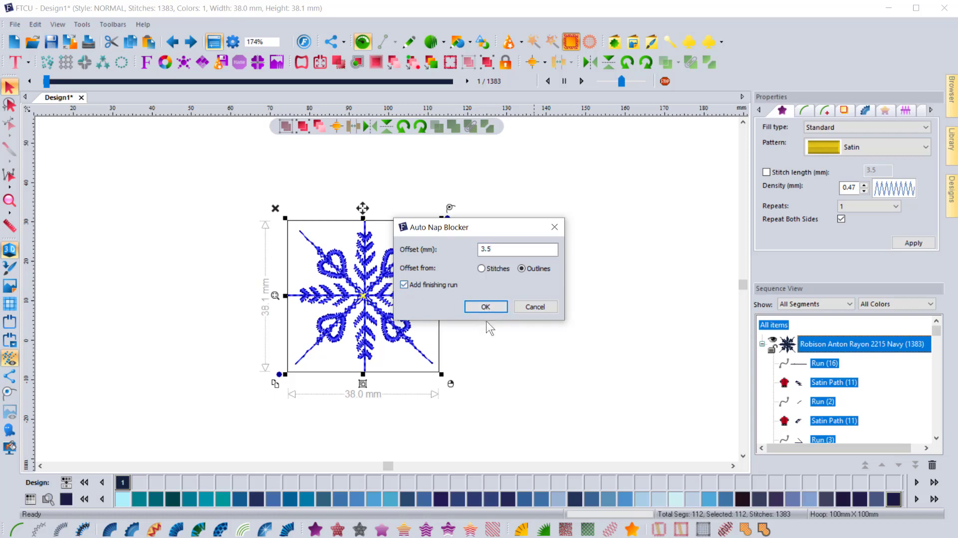
{"action": "left_click", "coordinate": [486, 307]}
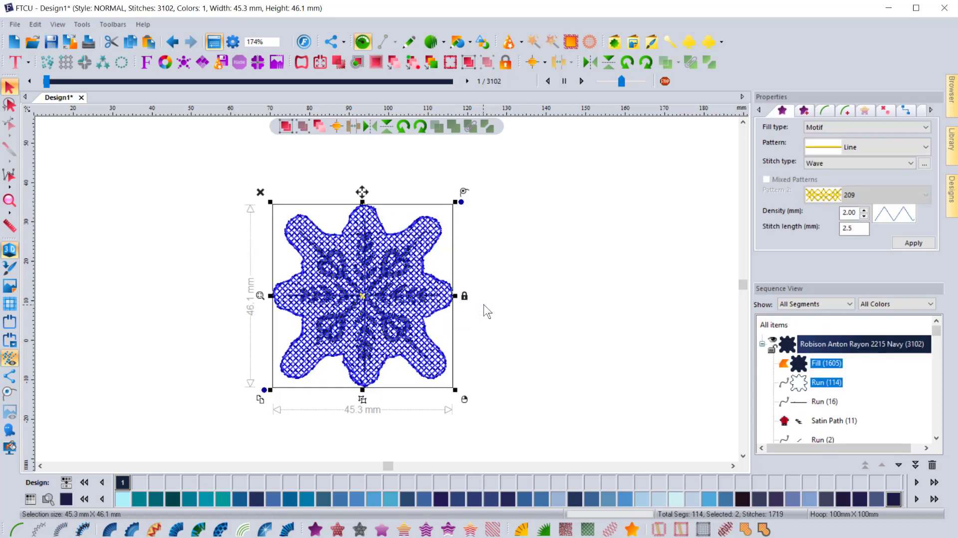
{"action": "left_click", "coordinate": [502, 289]}
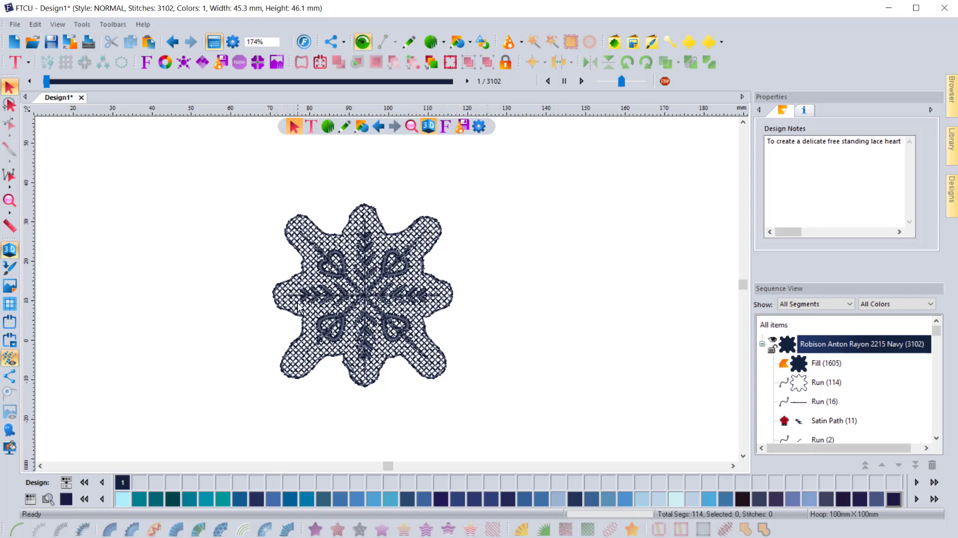
{"action": "left_click", "coordinate": [293, 320]}
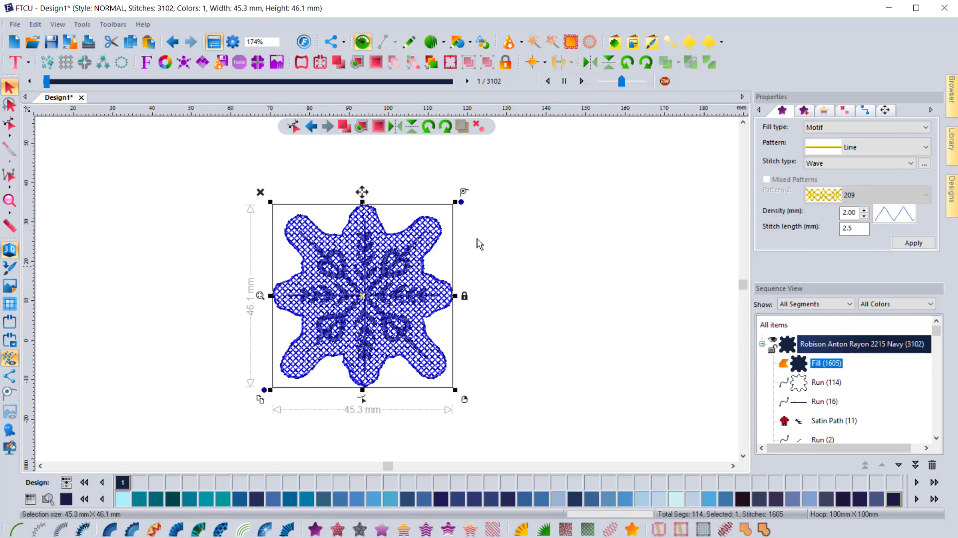
{"action": "left_click", "coordinate": [173, 41]}
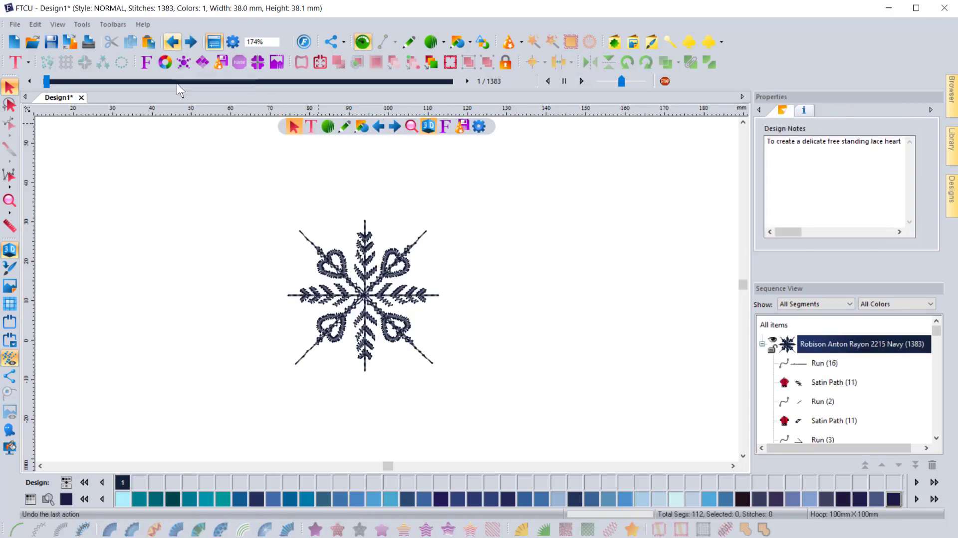
Create a nap blocker around the snowflake with a 2.5 mm offset from the outlines and a finishing run.
{"action": "left_click_drag", "start_coordinate": [256, 192], "coordinate": [495, 397]}
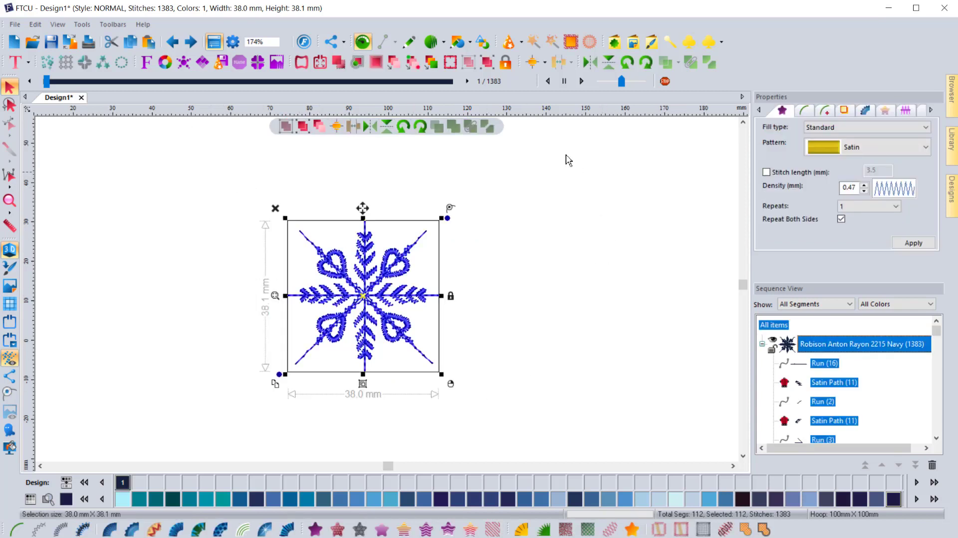
{"action": "left_click", "coordinate": [570, 41]}
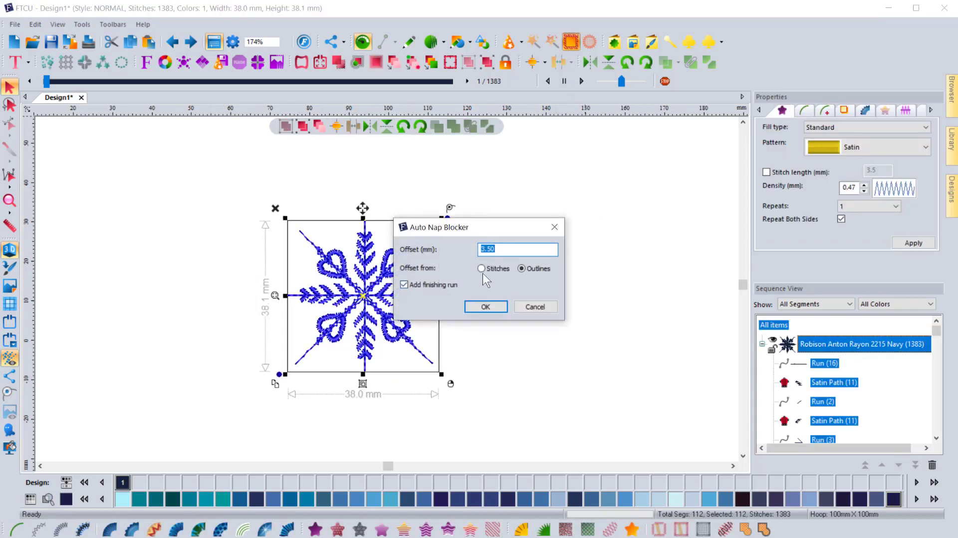
{"action": "type", "text": "2.5"}
{"action": "left_click", "coordinate": [486, 308]}
{"action": "left_click", "coordinate": [505, 310]}
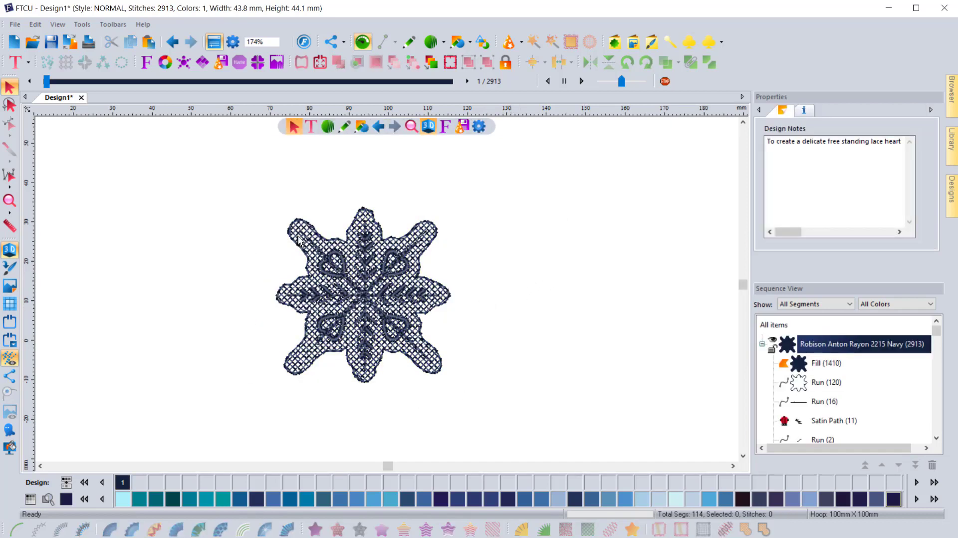
Delete the whole snowflake design and place Delicate Rose Heart.waf from the February folder of the library's Free Monthly Designs.
{"action": "left_click_drag", "start_coordinate": [255, 193], "coordinate": [496, 430]}
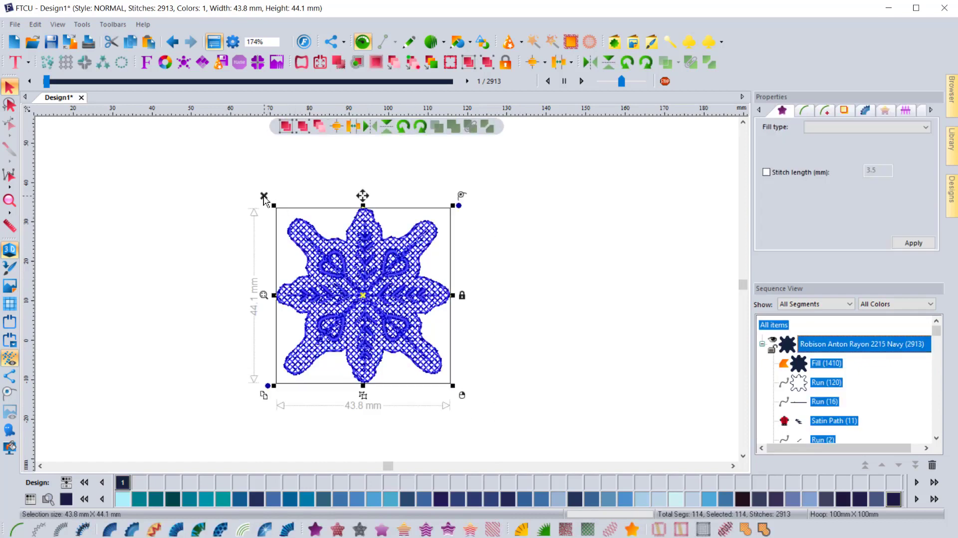
{"action": "key", "text": "Delete"}
{"action": "left_click", "coordinate": [950, 159]}
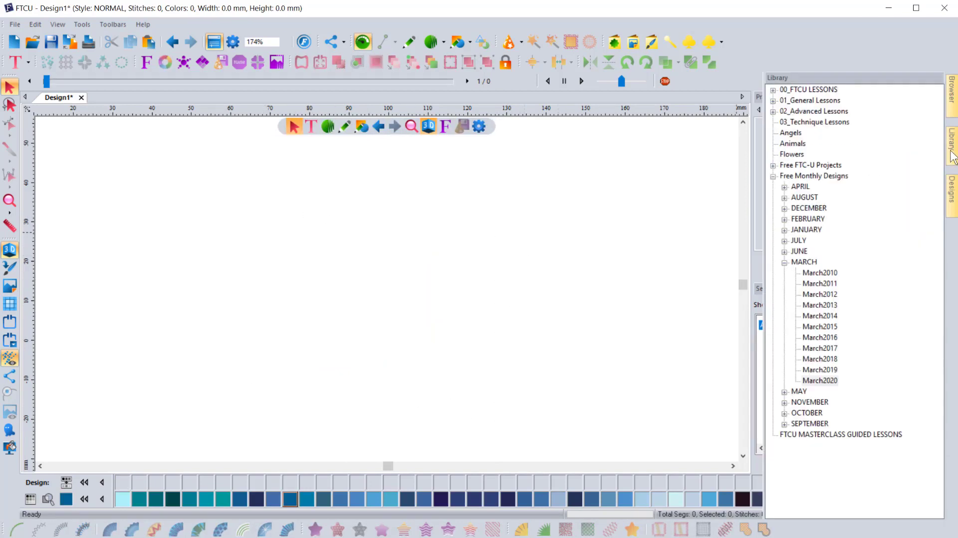
{"action": "left_click", "coordinate": [785, 263]}
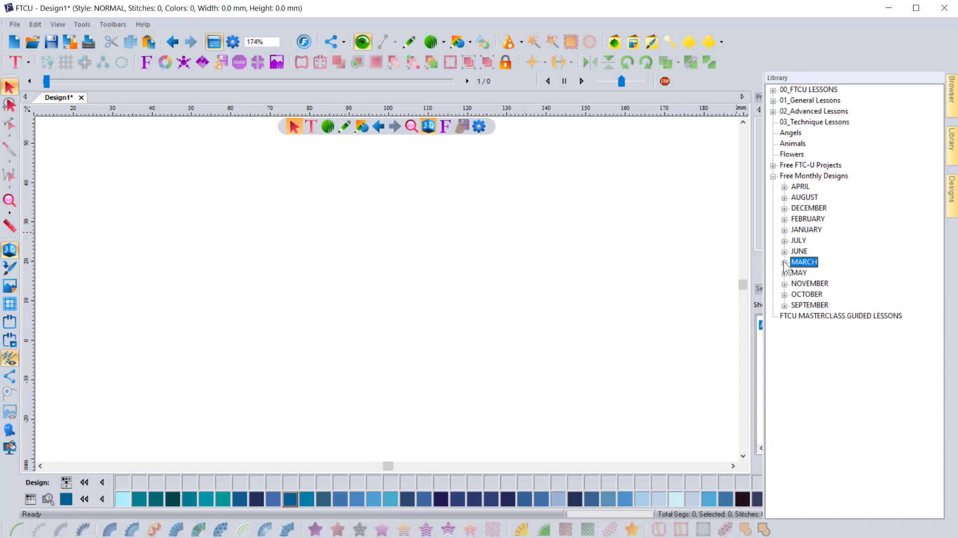
{"action": "left_click", "coordinate": [785, 219]}
{"action": "left_click", "coordinate": [836, 348]}
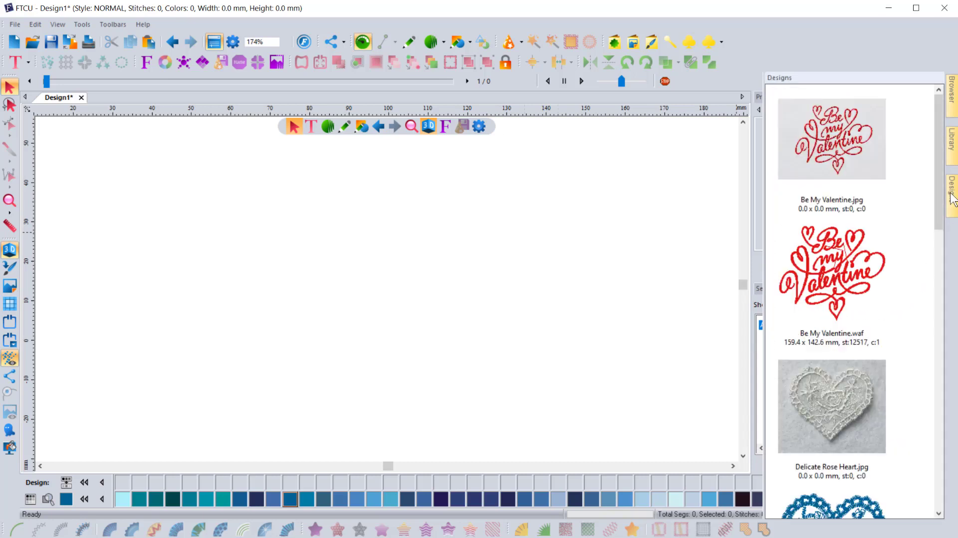
{"action": "scroll", "coordinate": [856, 357], "scroll_direction": "down", "scroll_amount": 3}
{"action": "left_click_drag", "start_coordinate": [851, 342], "coordinate": [353, 348]}
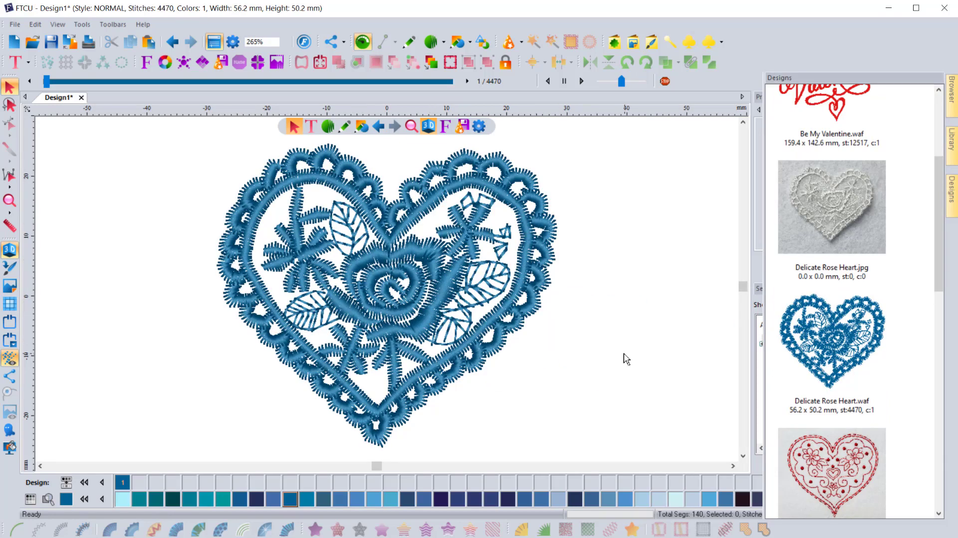
Examine several Stitches segments of the heart design in the sequence to see which parts they cover.
{"action": "left_click", "coordinate": [762, 344]}
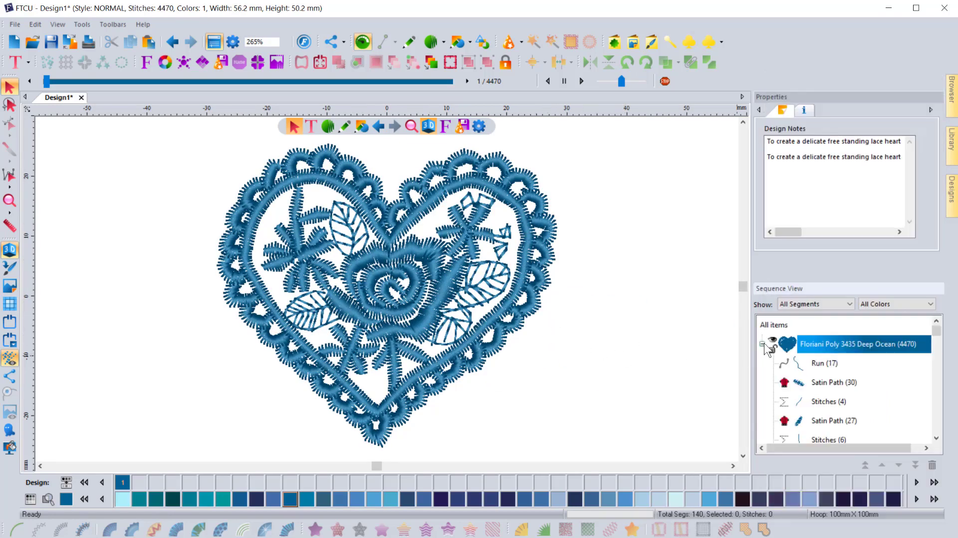
{"action": "left_click", "coordinate": [817, 402]}
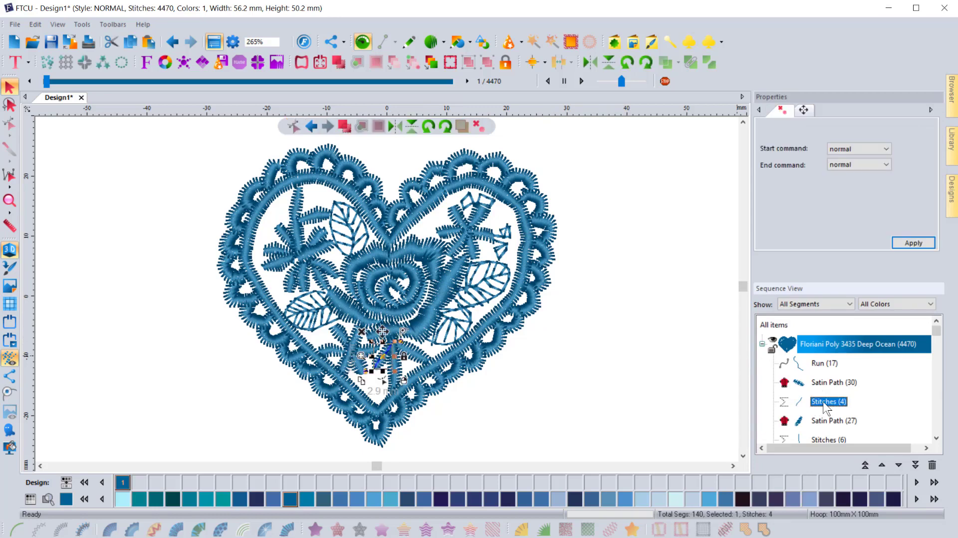
{"action": "scroll", "coordinate": [818, 409], "scroll_direction": "down", "scroll_amount": 1}
{"action": "left_click", "coordinate": [817, 383]}
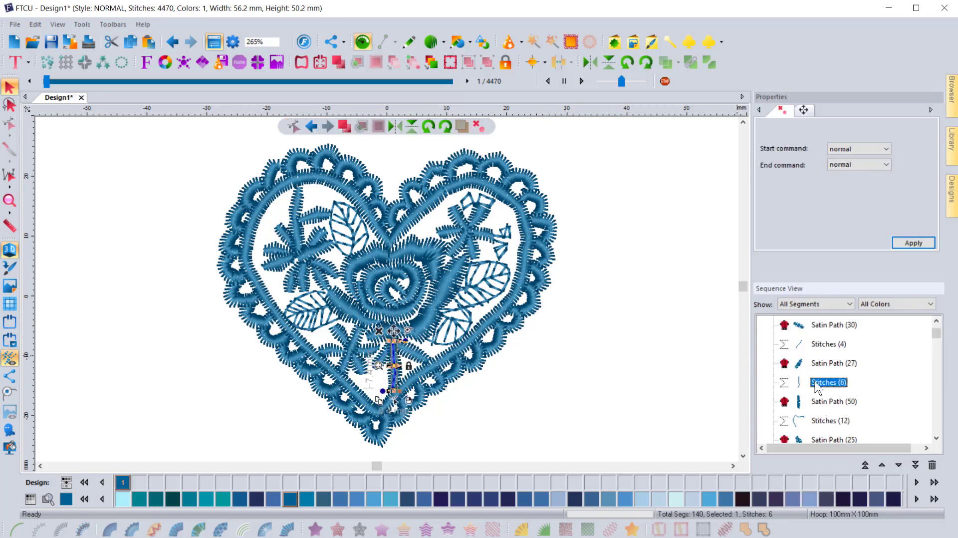
{"action": "scroll", "coordinate": [817, 384], "scroll_direction": "down", "scroll_amount": 1}
{"action": "left_click", "coordinate": [820, 367]}
{"action": "scroll", "coordinate": [816, 371], "scroll_direction": "down", "scroll_amount": 1}
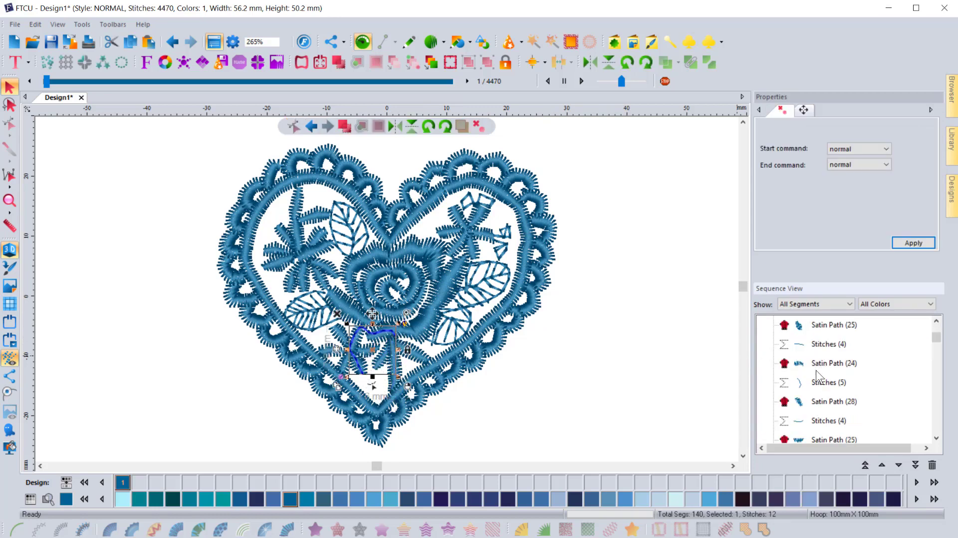
{"action": "left_click", "coordinate": [816, 344]}
{"action": "scroll", "coordinate": [813, 373], "scroll_direction": "down", "scroll_amount": 1}
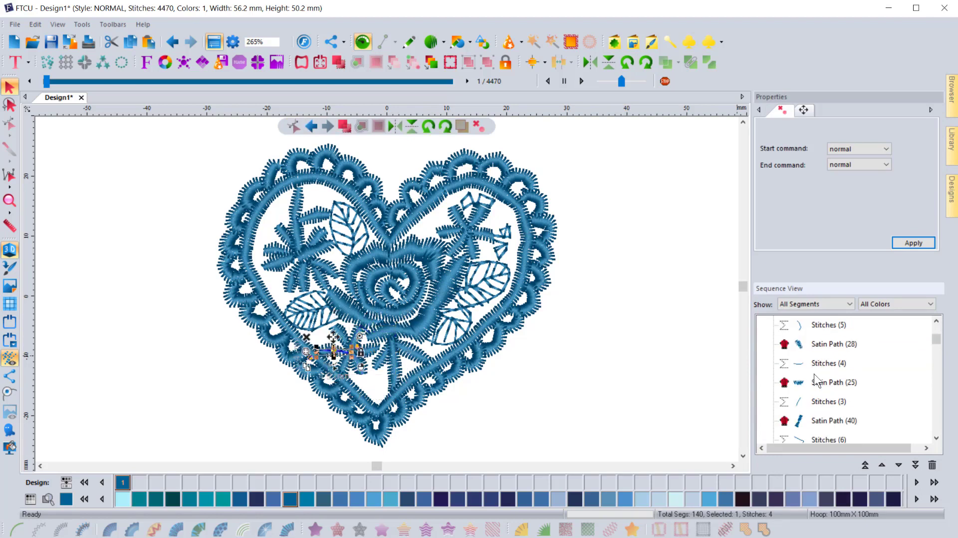
{"action": "left_click", "coordinate": [824, 364]}
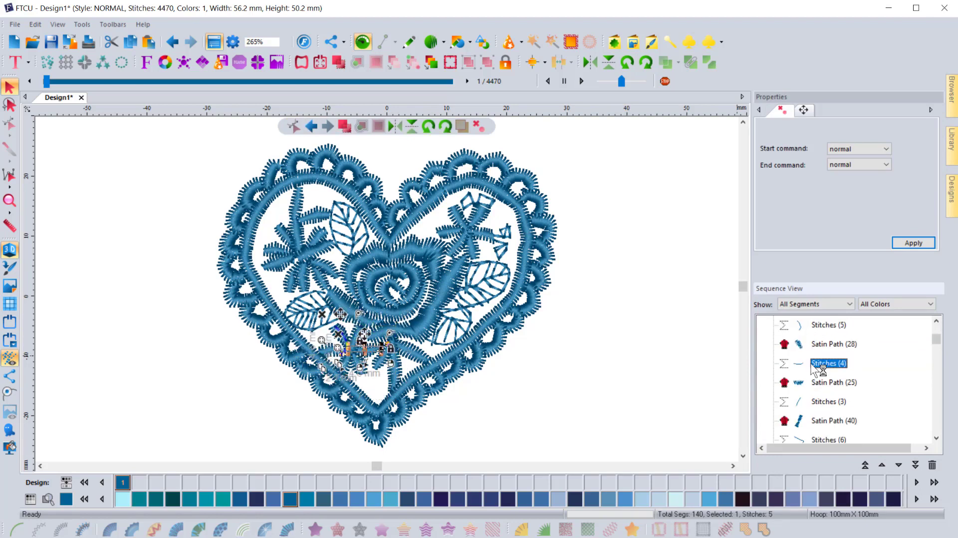
{"action": "left_click", "coordinate": [634, 355]}
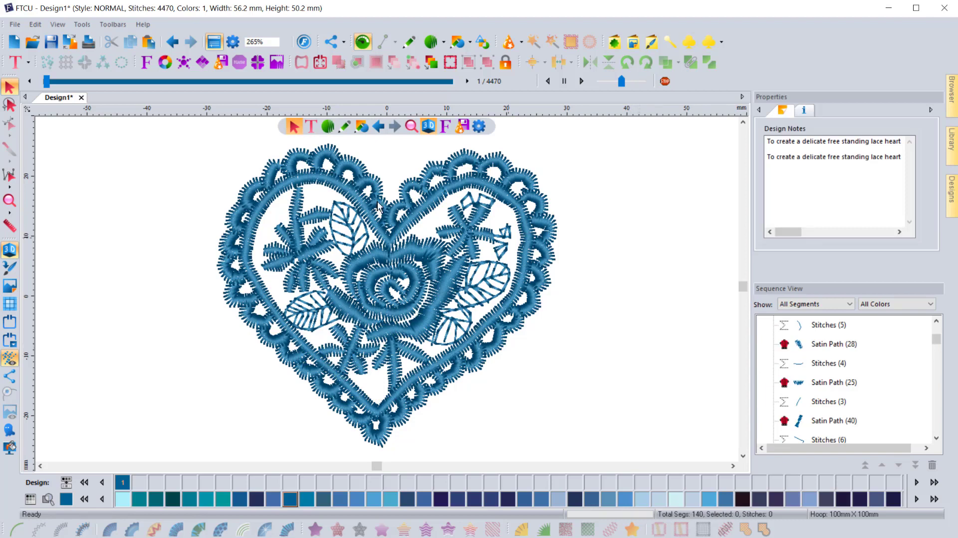
Create a nap blocker for the whole heart with a 2.50 mm offset from the stitches and a finishing run.
{"action": "scroll", "coordinate": [292, 391], "scroll_direction": "up", "scroll_amount": 1}
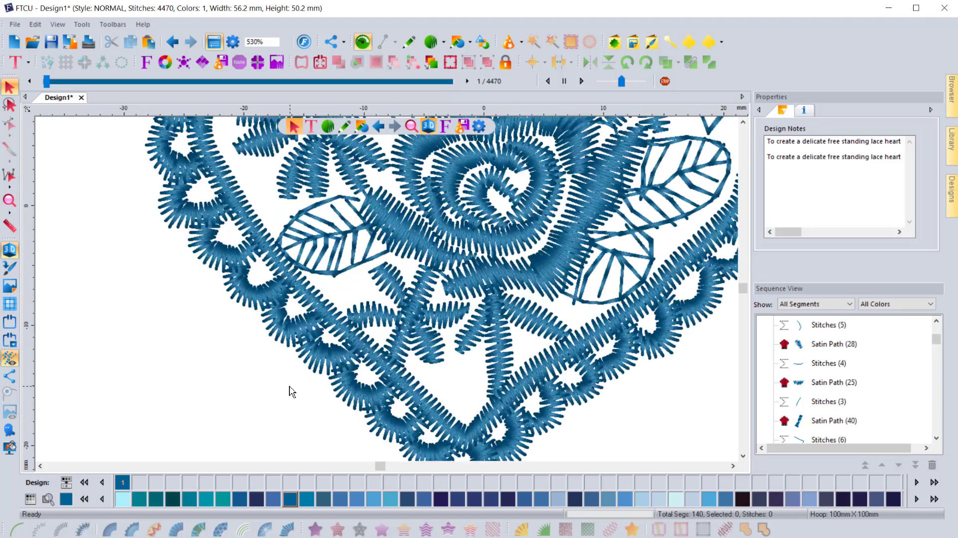
{"action": "scroll", "coordinate": [292, 390], "scroll_direction": "down", "scroll_amount": 2}
{"action": "left_click_drag", "start_coordinate": [231, 253], "coordinate": [468, 439]}
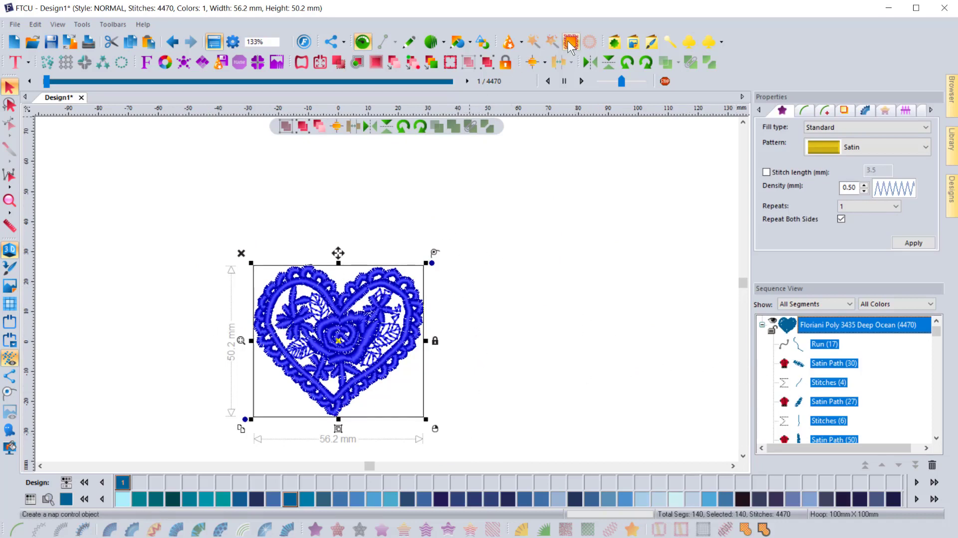
{"action": "left_click", "coordinate": [570, 44]}
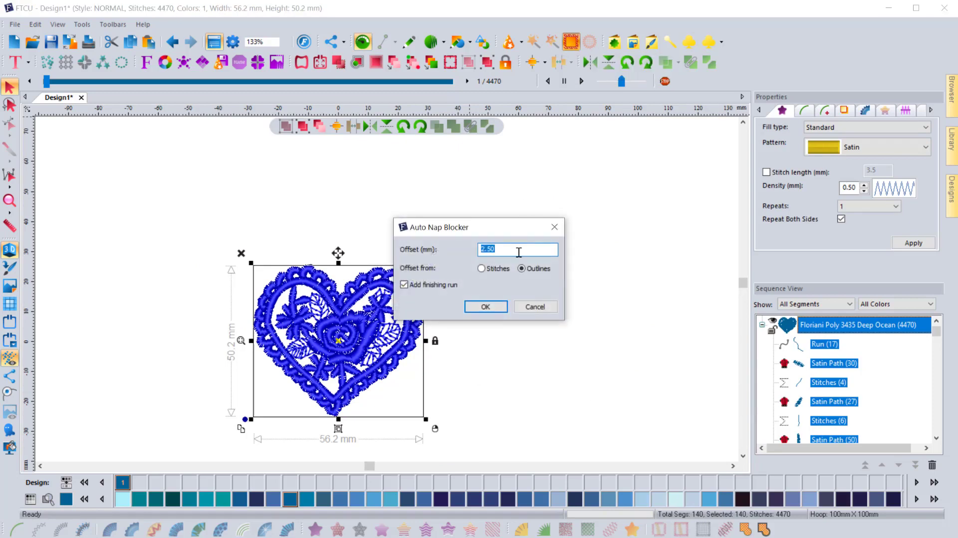
{"action": "left_click", "coordinate": [482, 268]}
{"action": "left_click", "coordinate": [494, 306]}
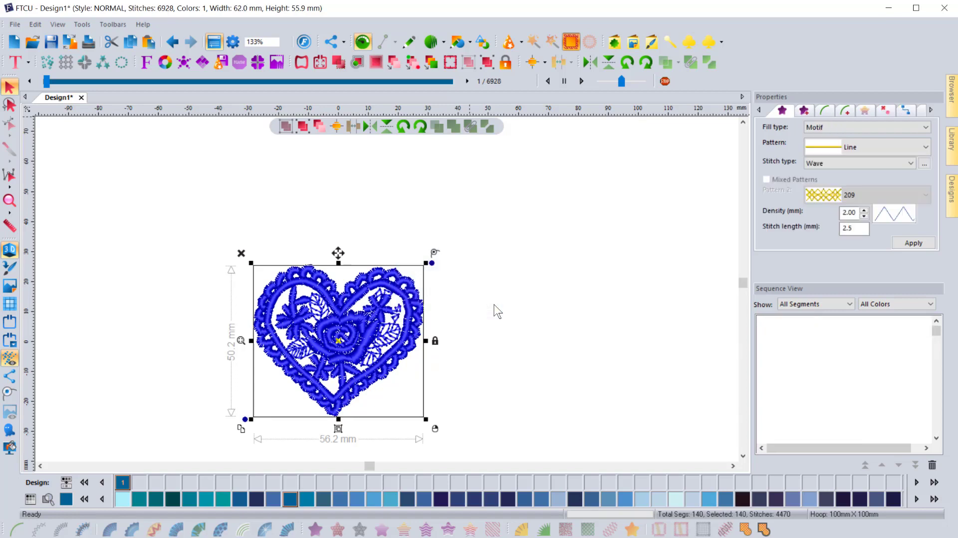
{"action": "left_click", "coordinate": [509, 310]}
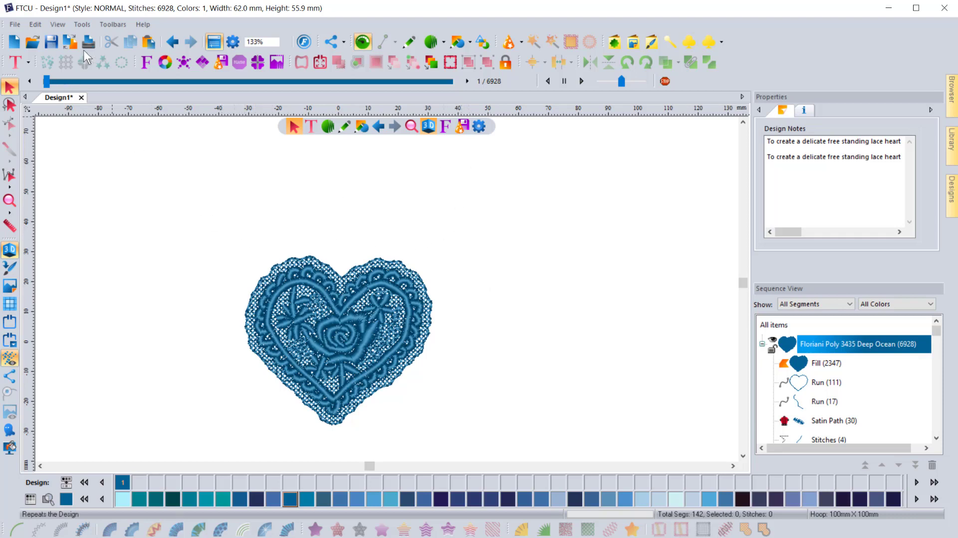
Undo the heart's nap blocker and delete the whole heart design.
{"action": "left_click", "coordinate": [172, 42]}
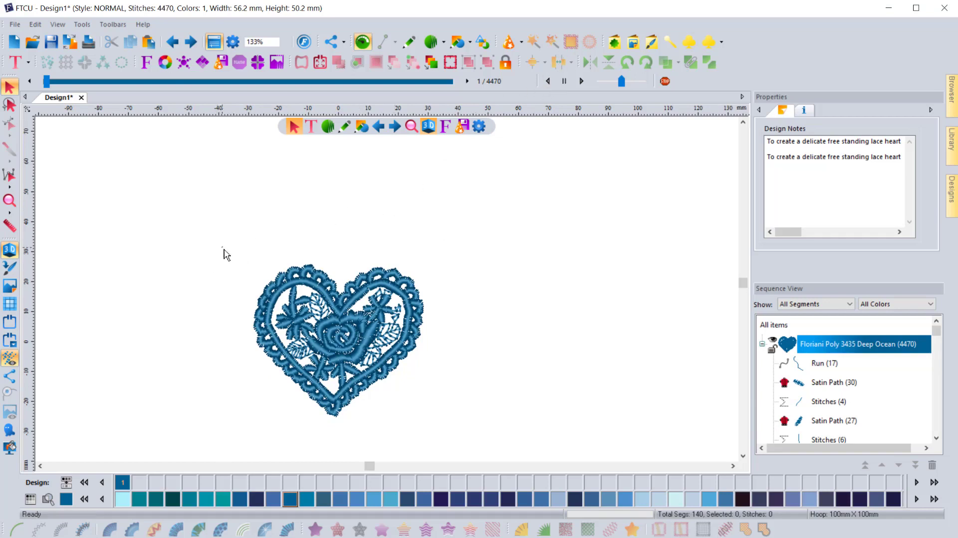
{"action": "left_click_drag", "start_coordinate": [223, 254], "coordinate": [480, 438]}
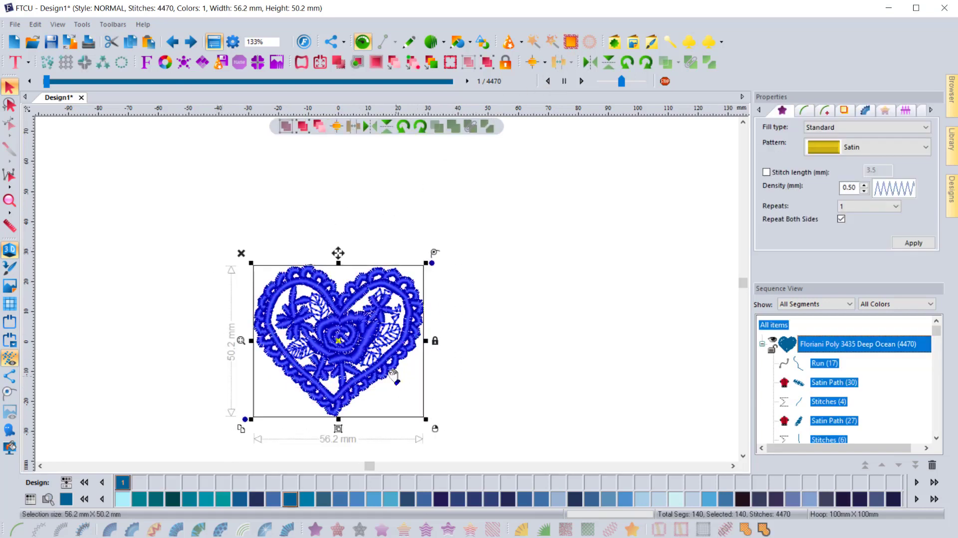
{"action": "left_click", "coordinate": [241, 255]}
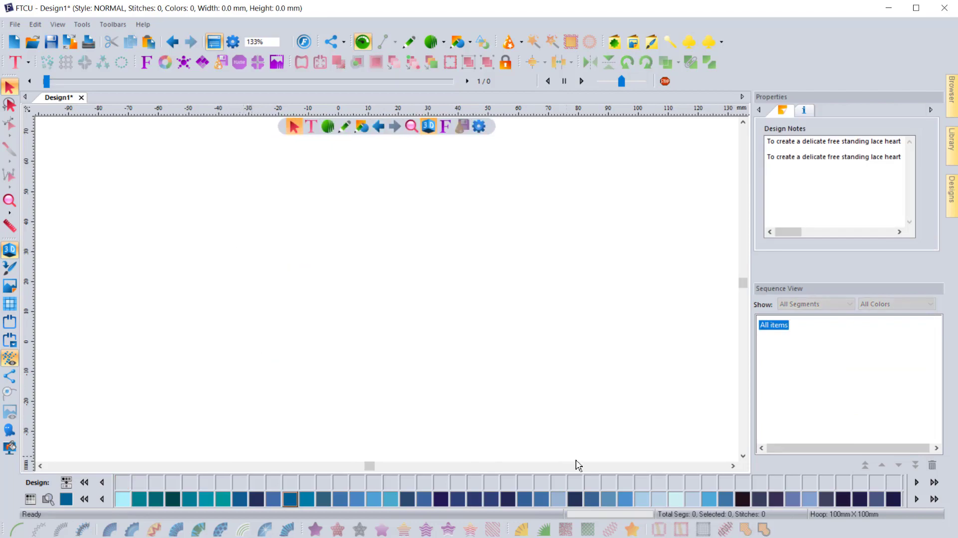